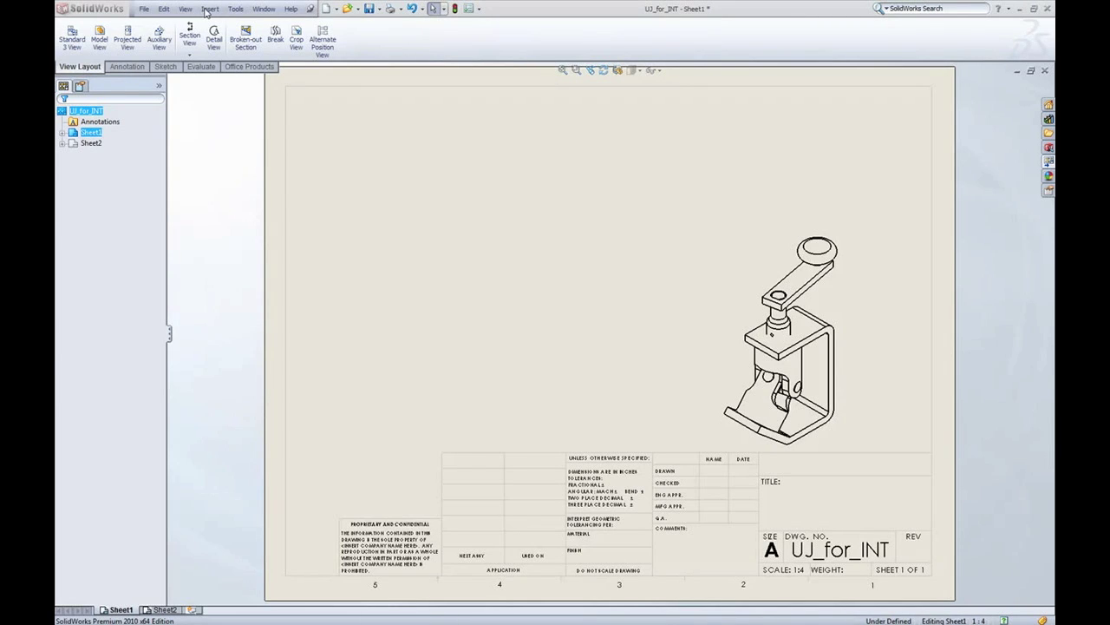
- Insert a Bill of Materials for the UJ_for_INT view at the sheet's top-left corner
{"action": "left_click", "coordinate": [208, 10]}
{"action": "mouse_move", "coordinate": [243, 54]}
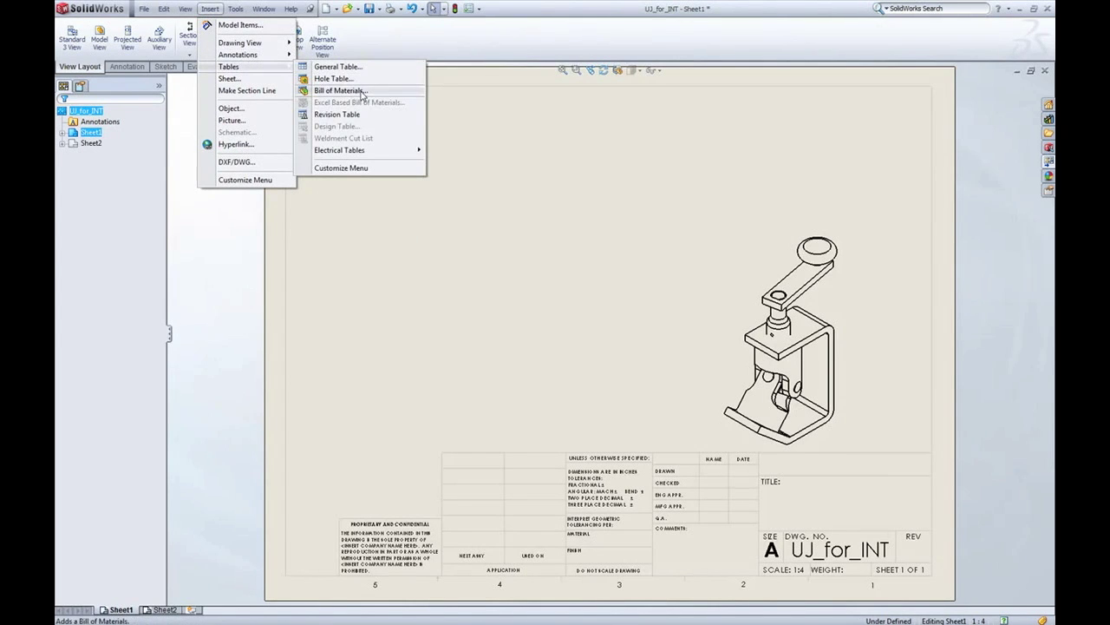
{"action": "left_click", "coordinate": [339, 90]}
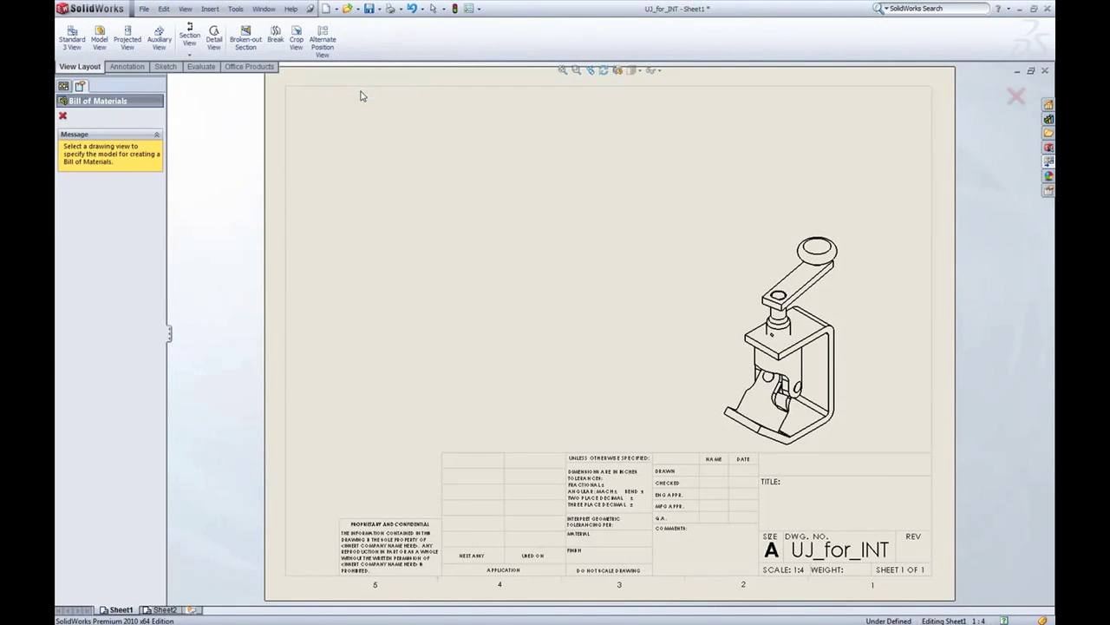
{"action": "left_click", "coordinate": [713, 320]}
{"action": "left_click", "coordinate": [62, 115]}
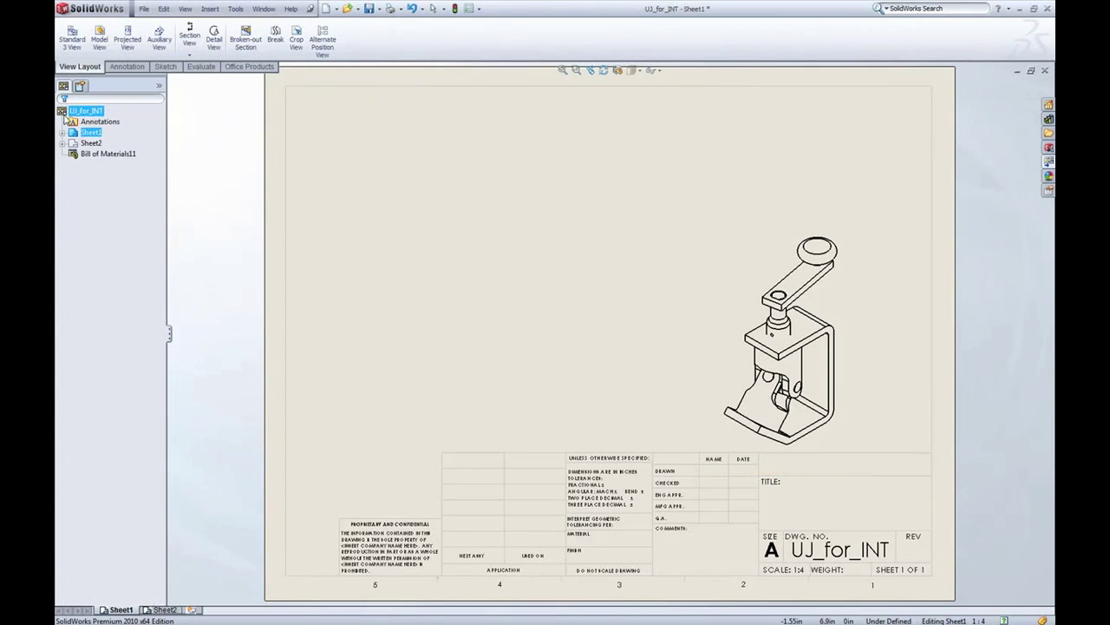
{"action": "left_click", "coordinate": [286, 96]}
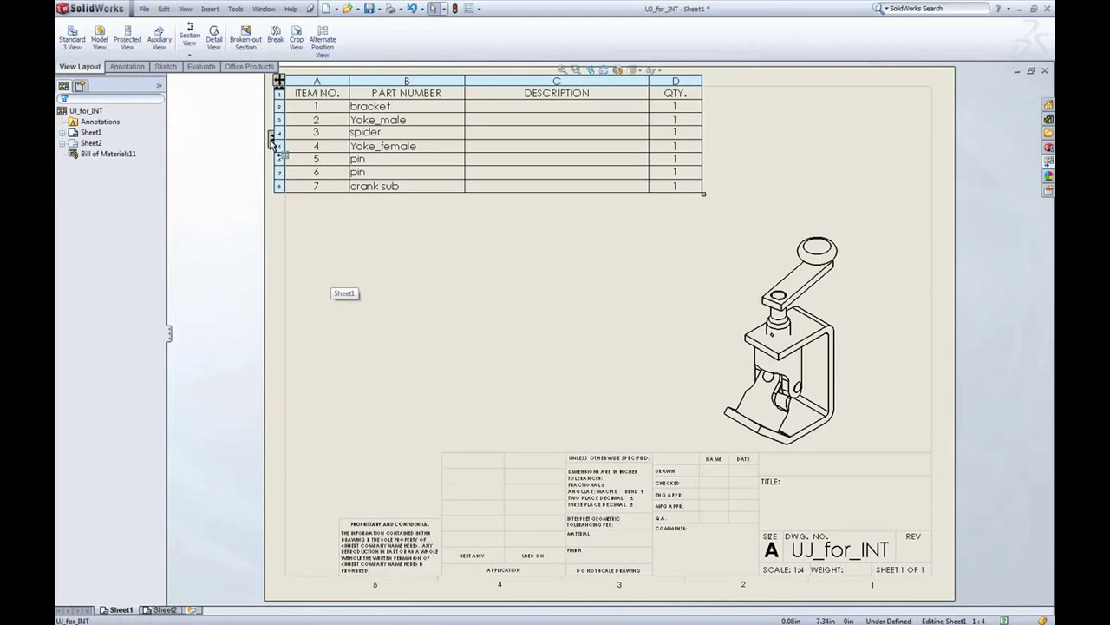
{"action": "left_click", "coordinate": [271, 142]}
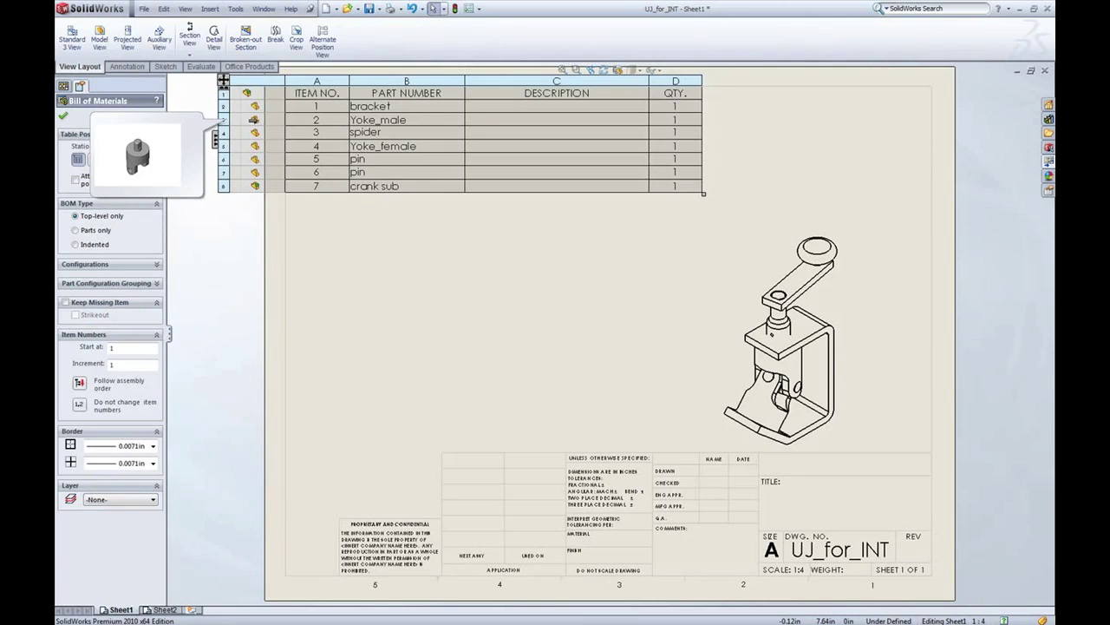
{"action": "key", "text": "Escape"}
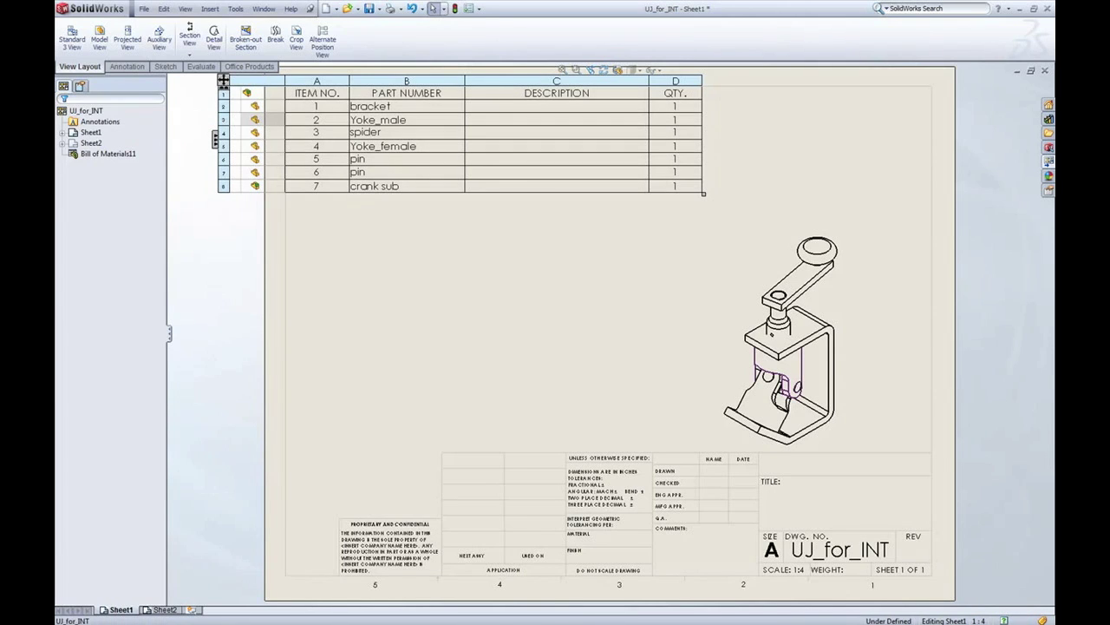
- Exclude both pin rows from the Bill of Materials, accepting each warning
{"action": "right_click", "coordinate": [256, 159]}
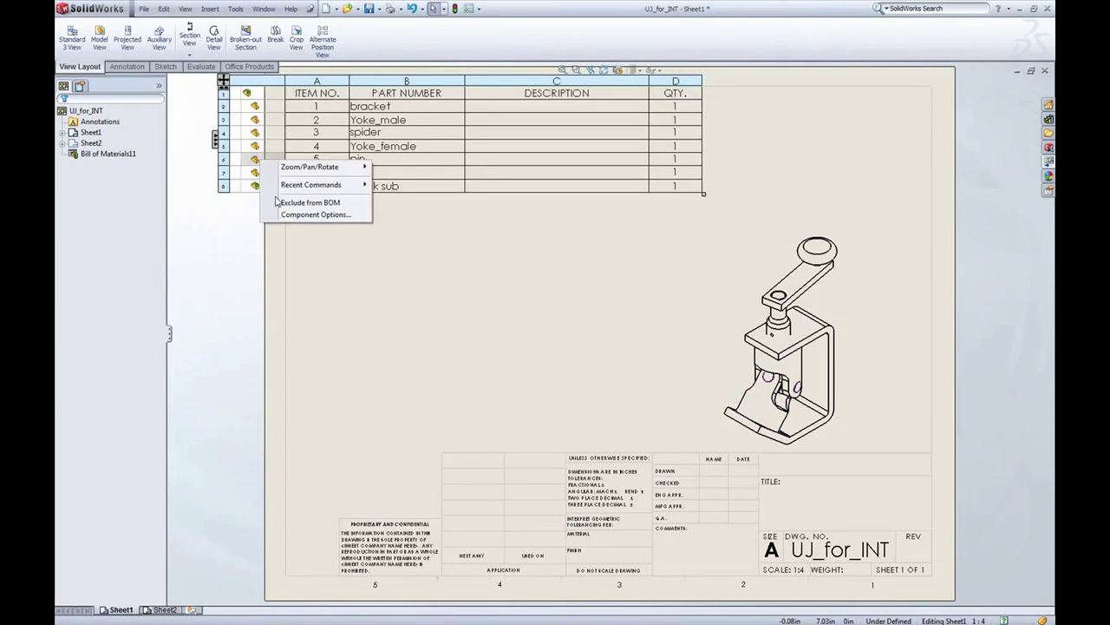
{"action": "left_click", "coordinate": [308, 202]}
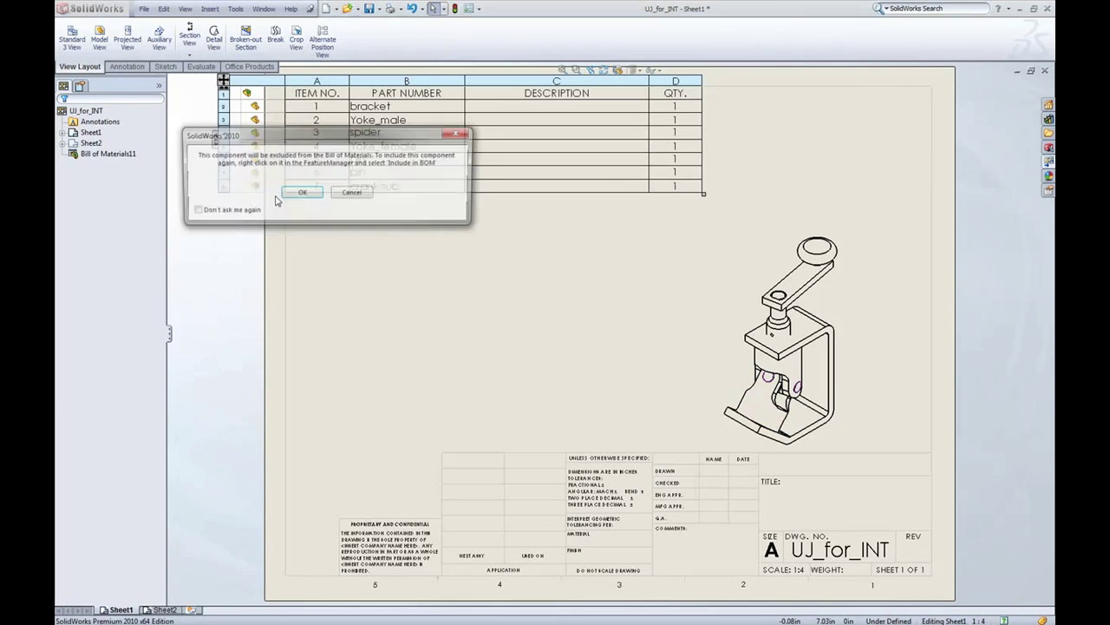
{"action": "left_click", "coordinate": [292, 195]}
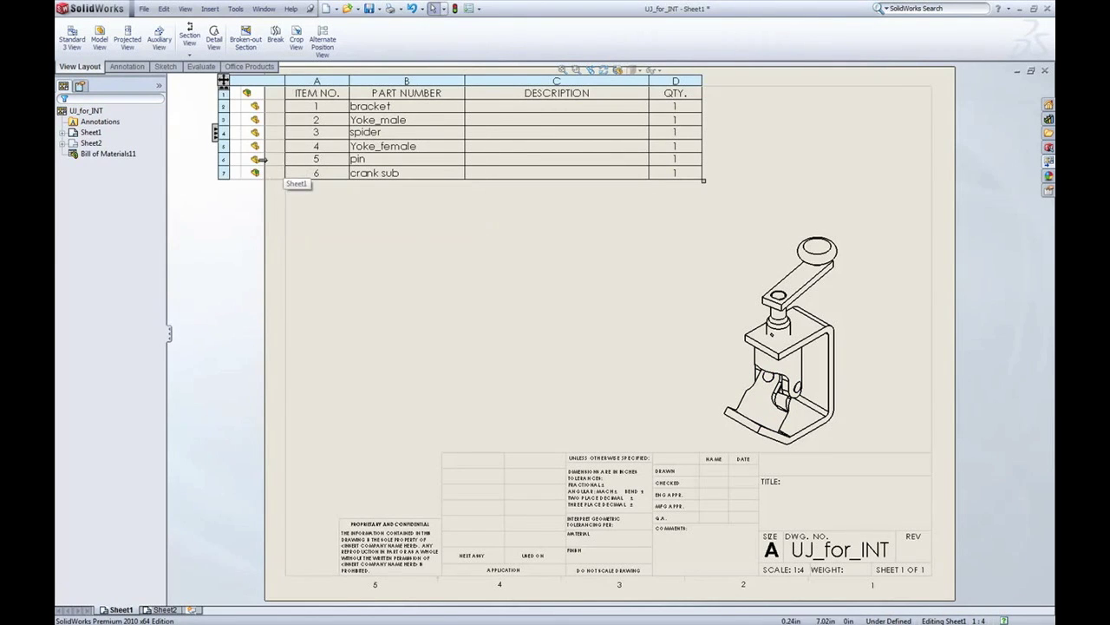
{"action": "right_click", "coordinate": [257, 160]}
{"action": "left_click", "coordinate": [282, 202]}
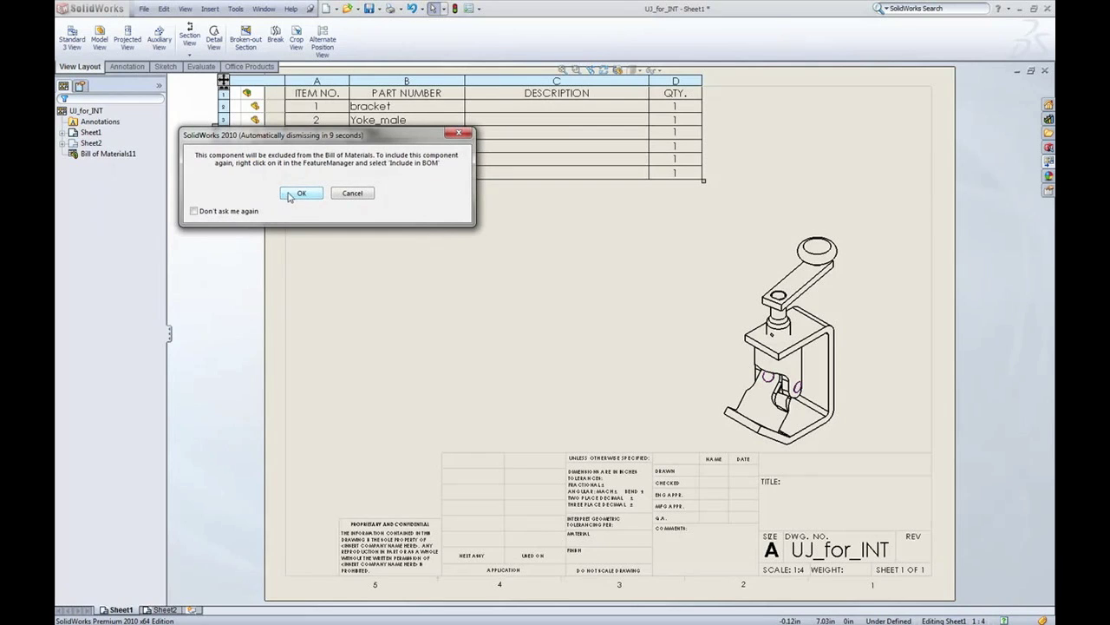
{"action": "left_click", "coordinate": [288, 194]}
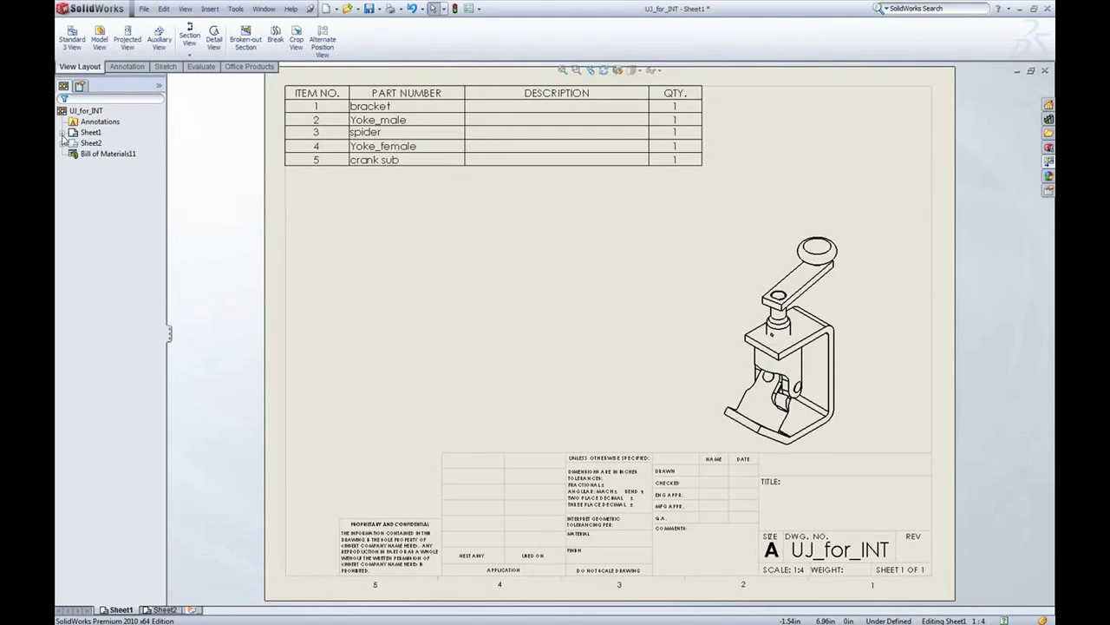
- Include pin<1> in the BOM again from Drawing View9's UJ_for_INT<9> component tree
{"action": "left_click", "coordinate": [63, 133]}
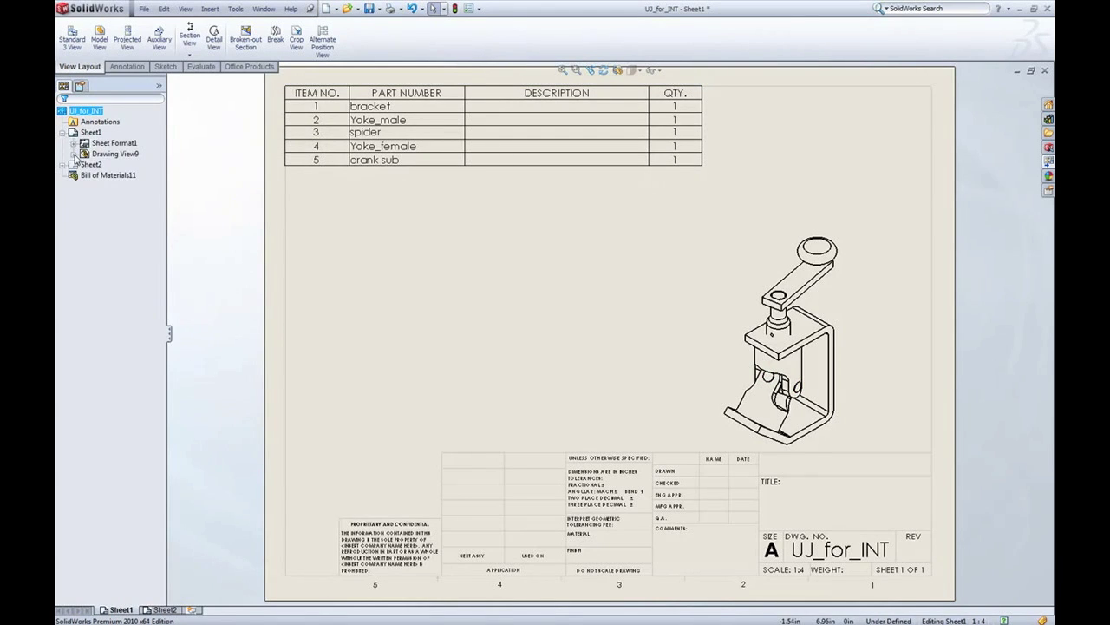
{"action": "left_click", "coordinate": [74, 154]}
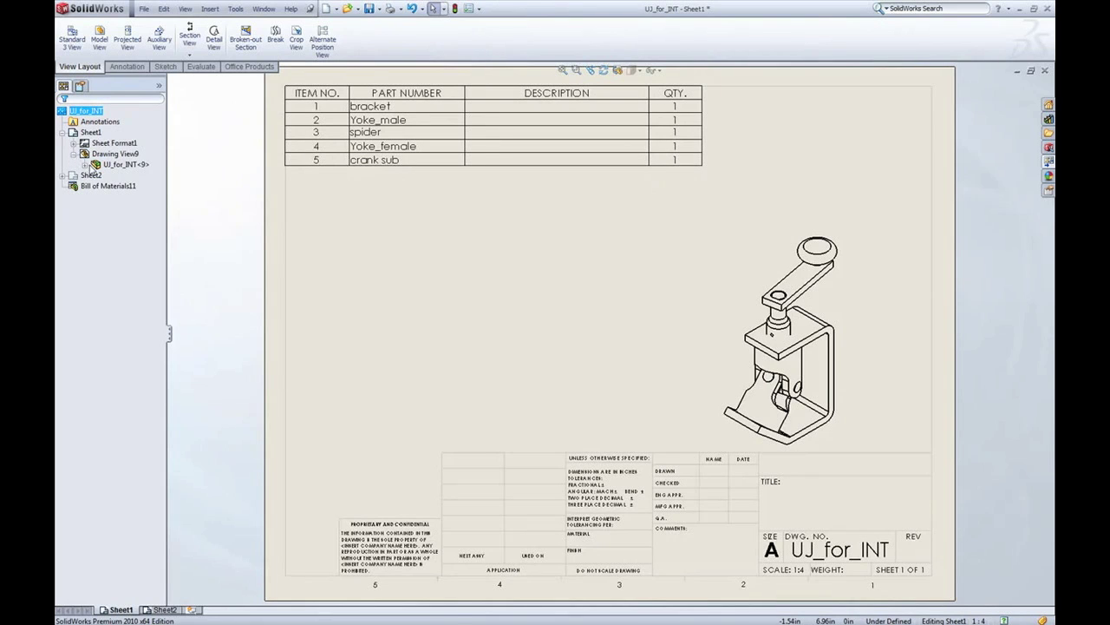
{"action": "left_click", "coordinate": [86, 165]}
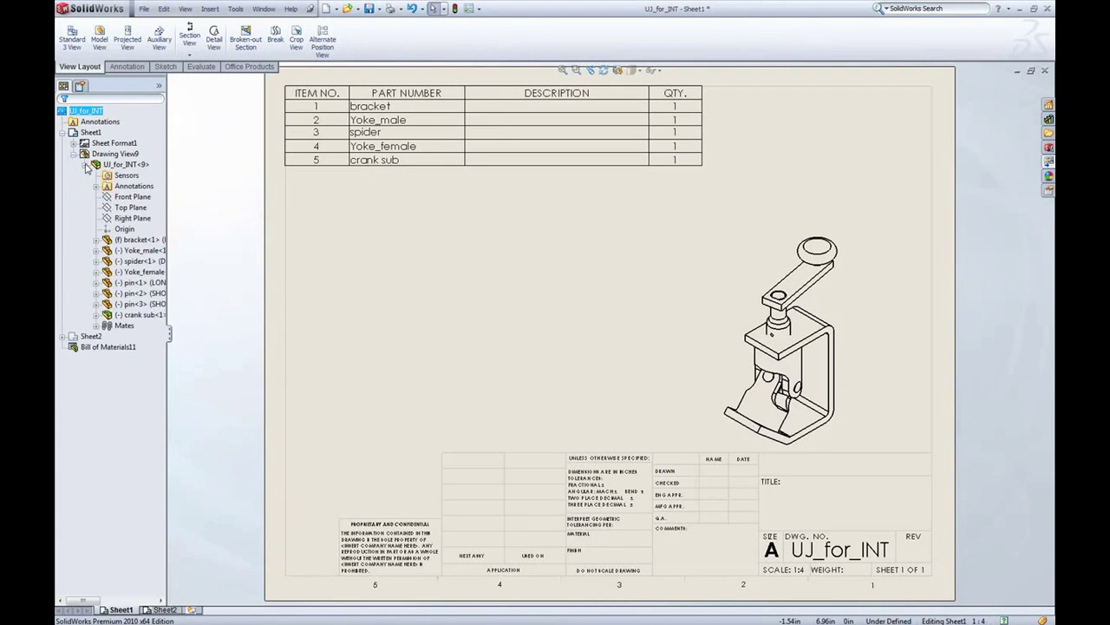
{"action": "right_click", "coordinate": [133, 283]}
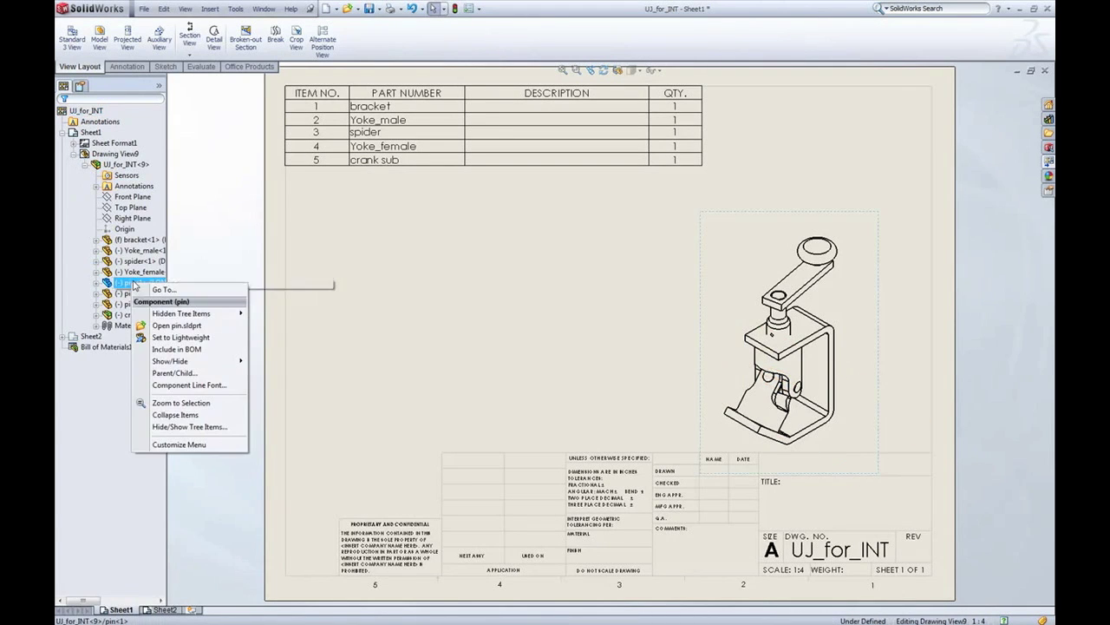
{"action": "left_click", "coordinate": [160, 350]}
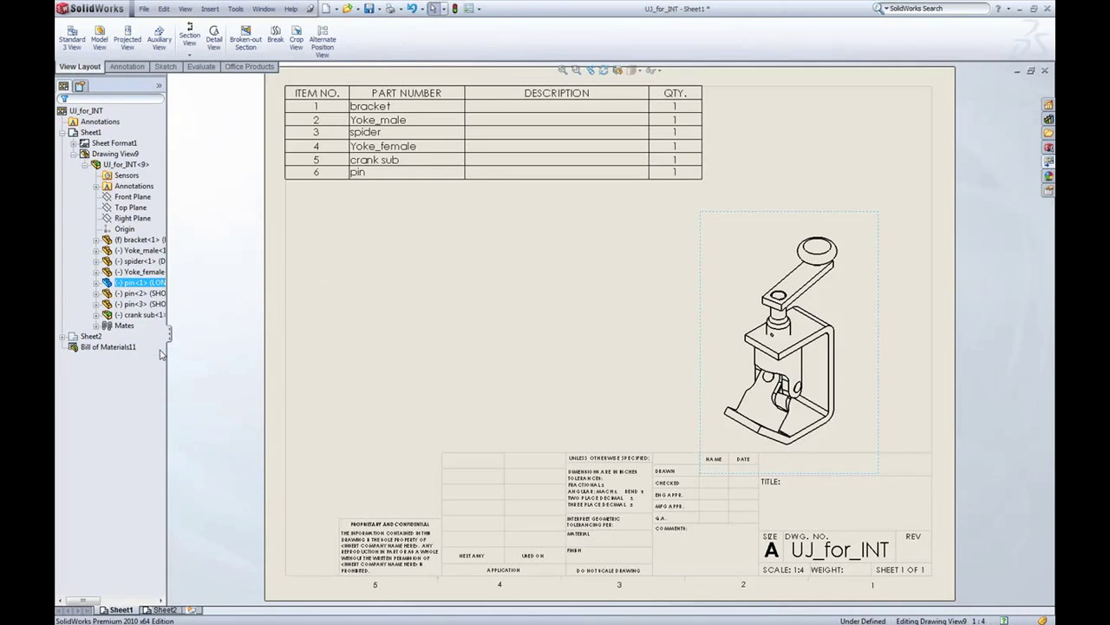
{"action": "left_click", "coordinate": [334, 164]}
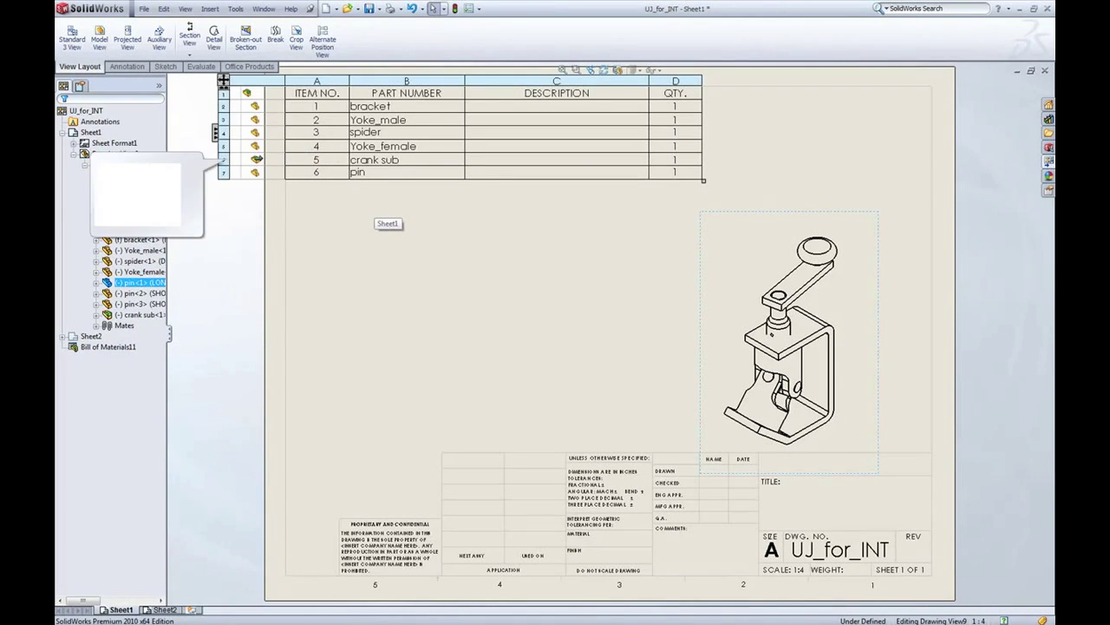
- Give crank sub the user-specified part number 'Arm 123' and set its children to Promote
{"action": "right_click", "coordinate": [256, 160]}
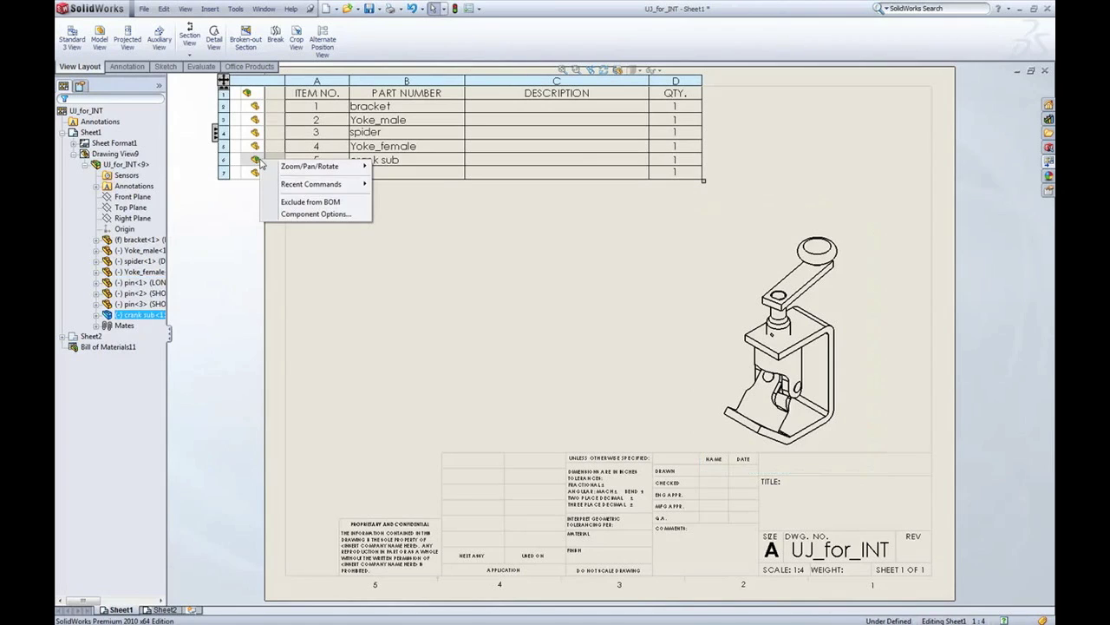
{"action": "left_click", "coordinate": [314, 213]}
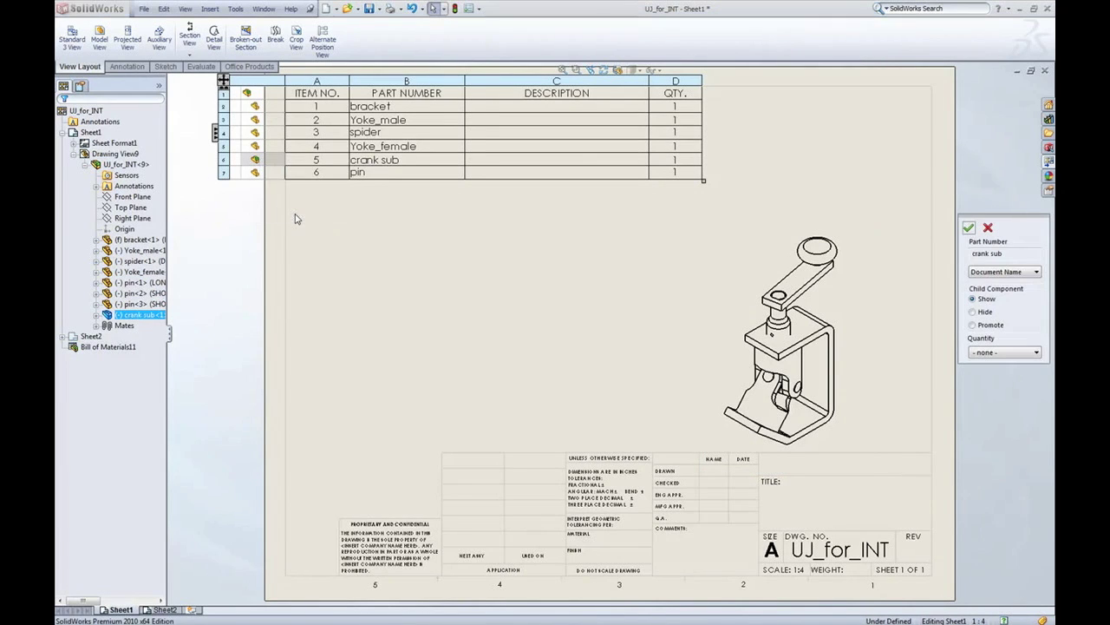
{"action": "left_click_drag", "start_coordinate": [976, 221], "coordinate": [314, 196]}
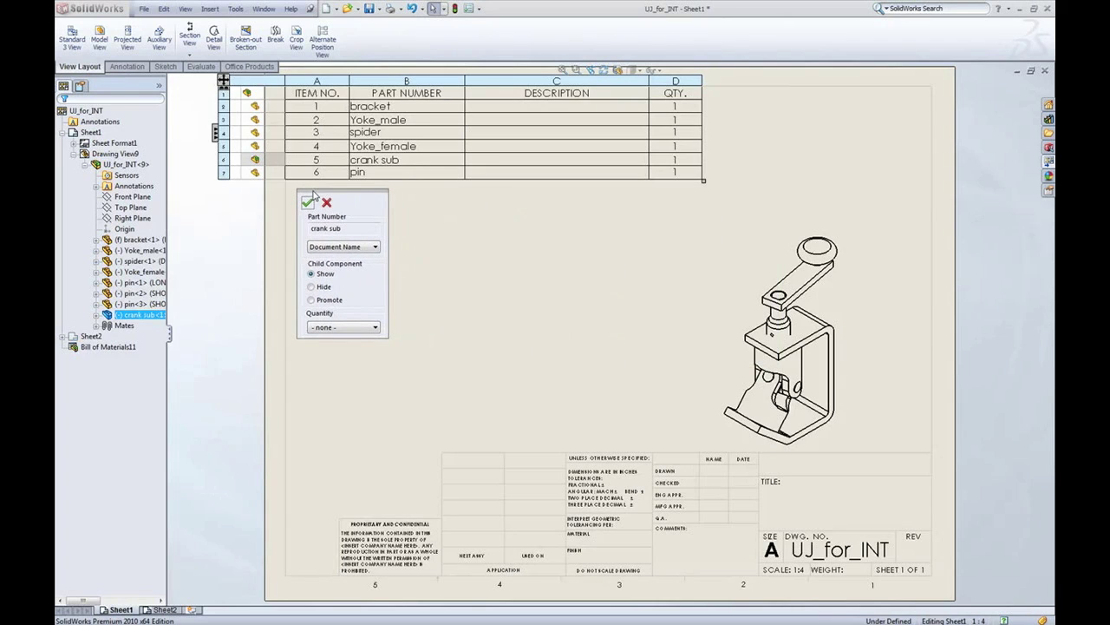
{"action": "left_click", "coordinate": [375, 247]}
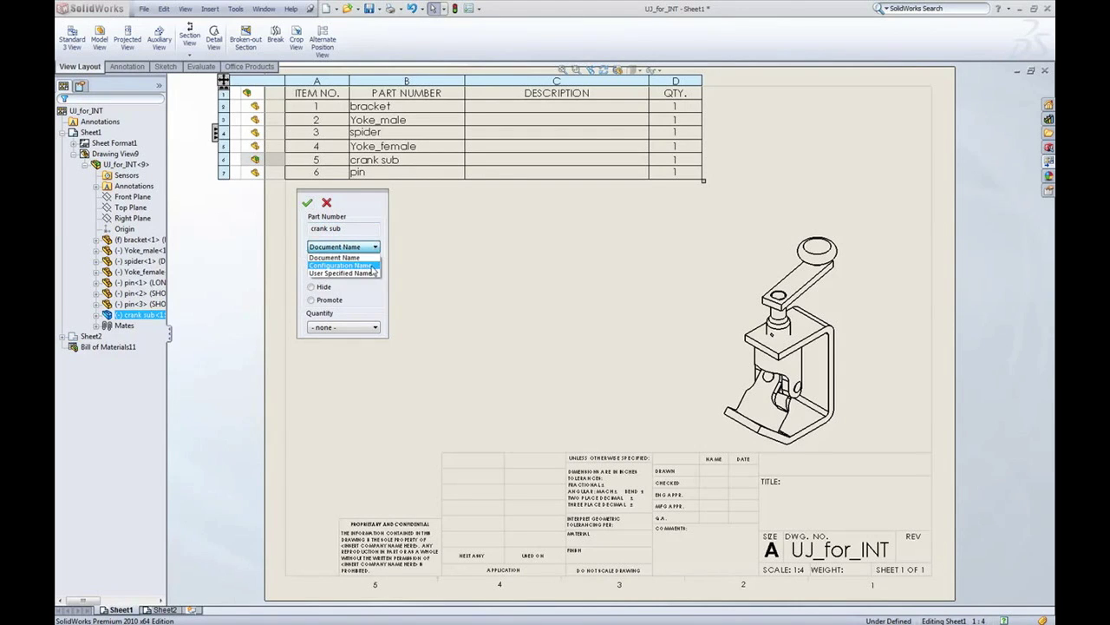
{"action": "left_click", "coordinate": [374, 266]}
{"action": "left_click", "coordinate": [375, 247]}
{"action": "left_click", "coordinate": [347, 275]}
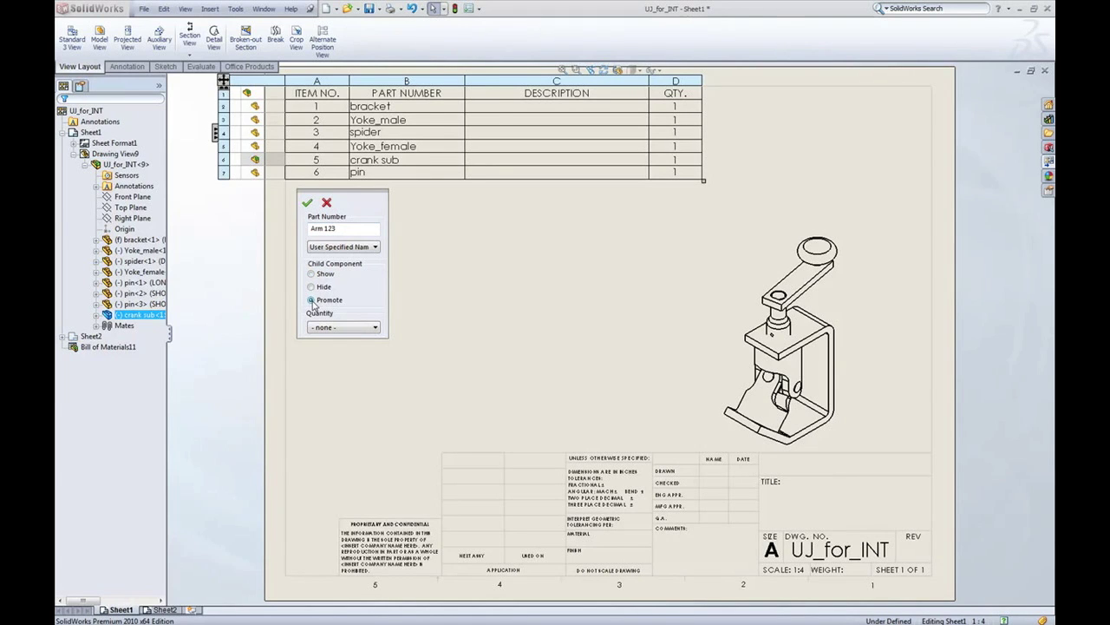
{"action": "left_click", "coordinate": [313, 300]}
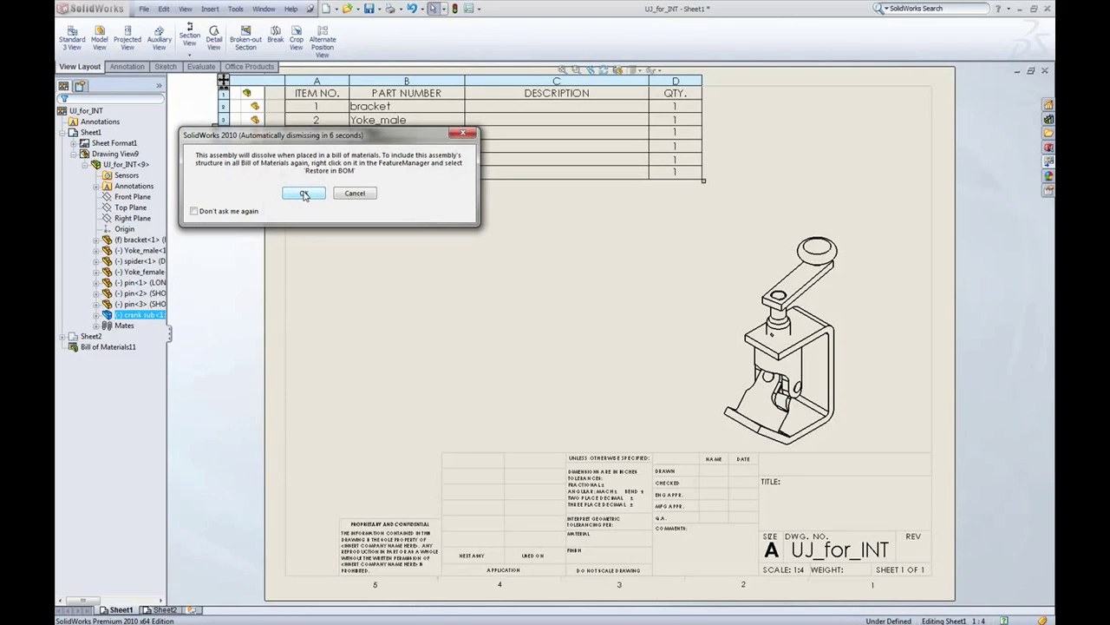
- Accept dissolving crank sub so crank-shaft, crank-arm and crank-knob list as separate items
{"action": "left_click", "coordinate": [303, 193]}
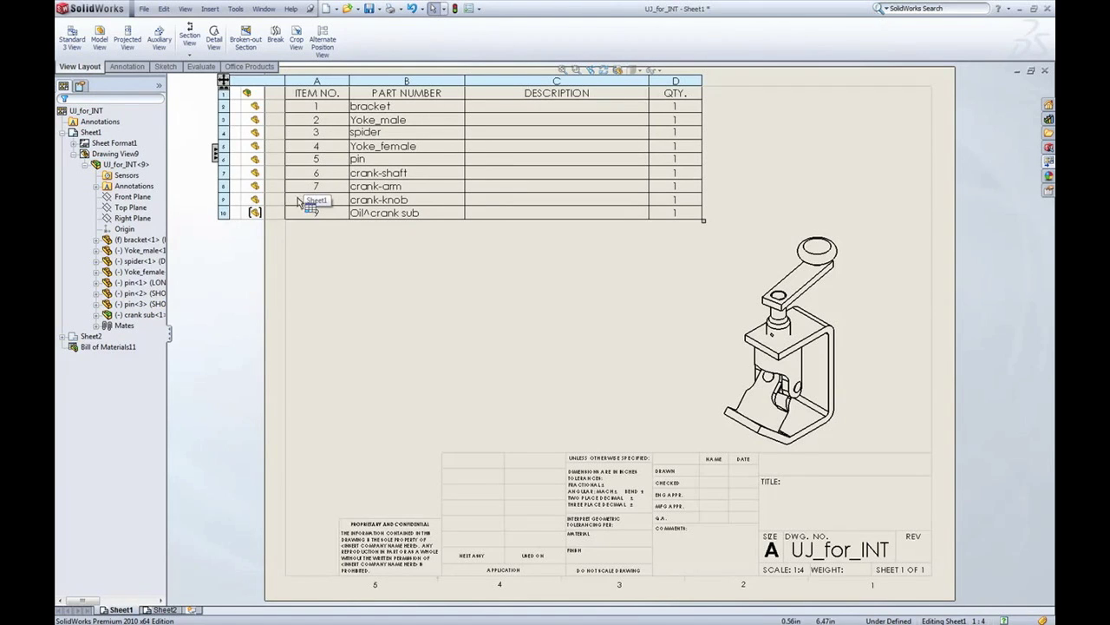
{"action": "left_click", "coordinate": [295, 239]}
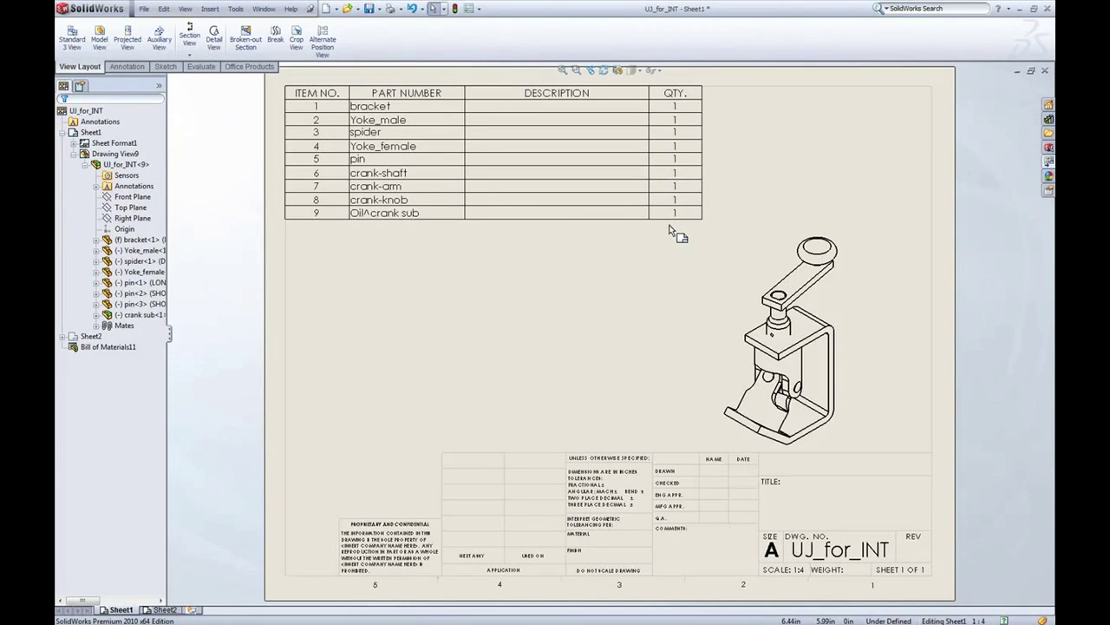
{"action": "left_click", "coordinate": [316, 216]}
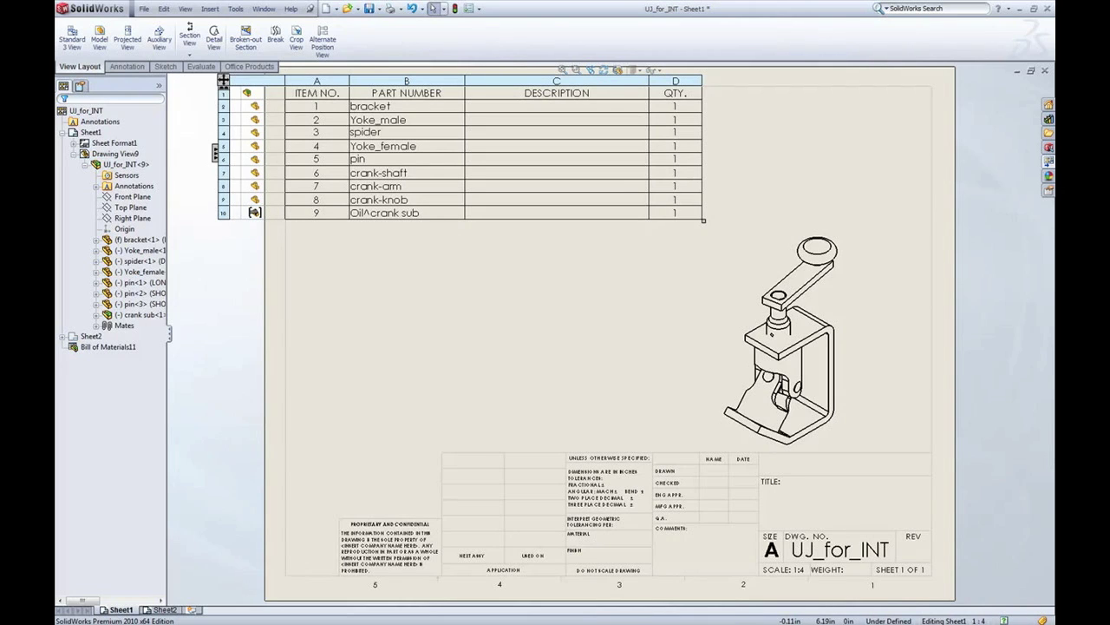
{"action": "right_click", "coordinate": [254, 213]}
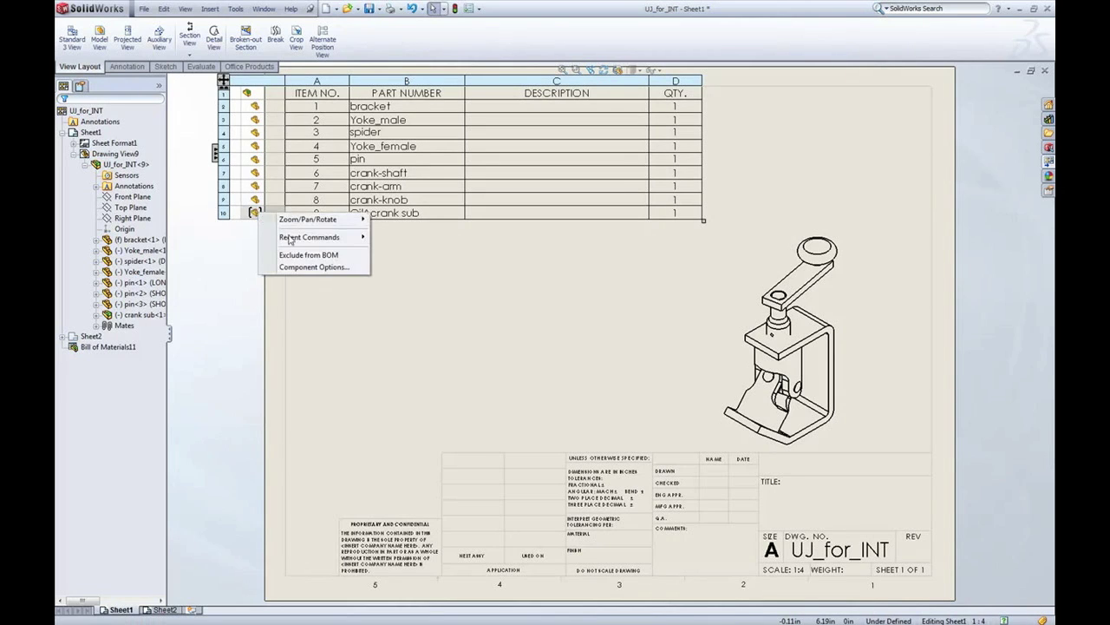
- Take the Oil^crank sub quantity from its UnitOfMeasure property, showing 0.375
{"action": "left_click", "coordinate": [302, 267]}
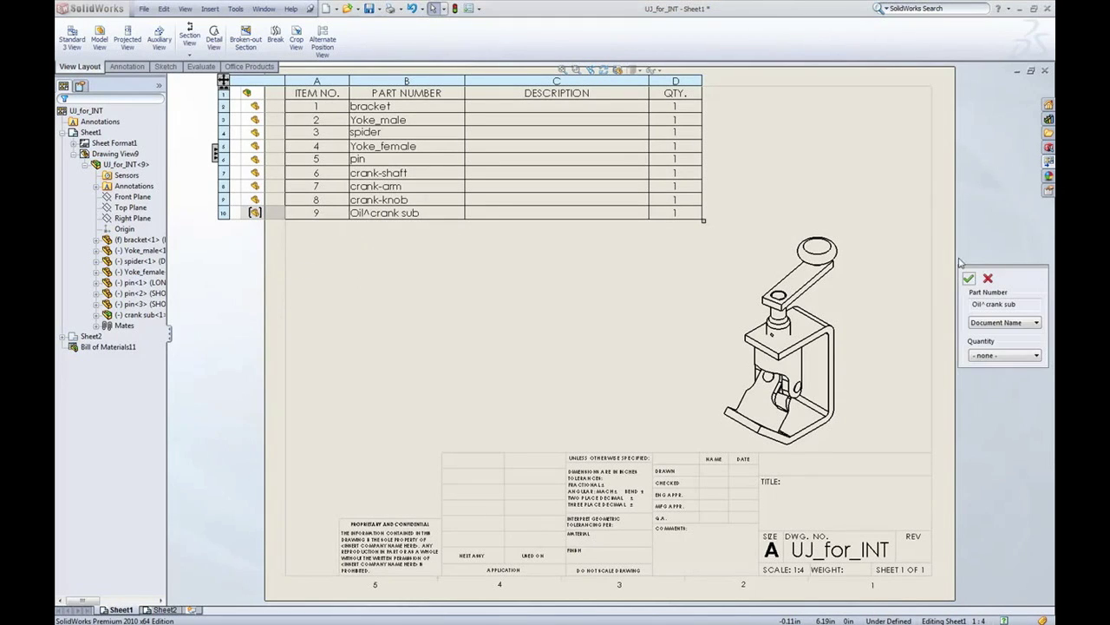
{"action": "left_click_drag", "start_coordinate": [962, 267], "coordinate": [364, 260]}
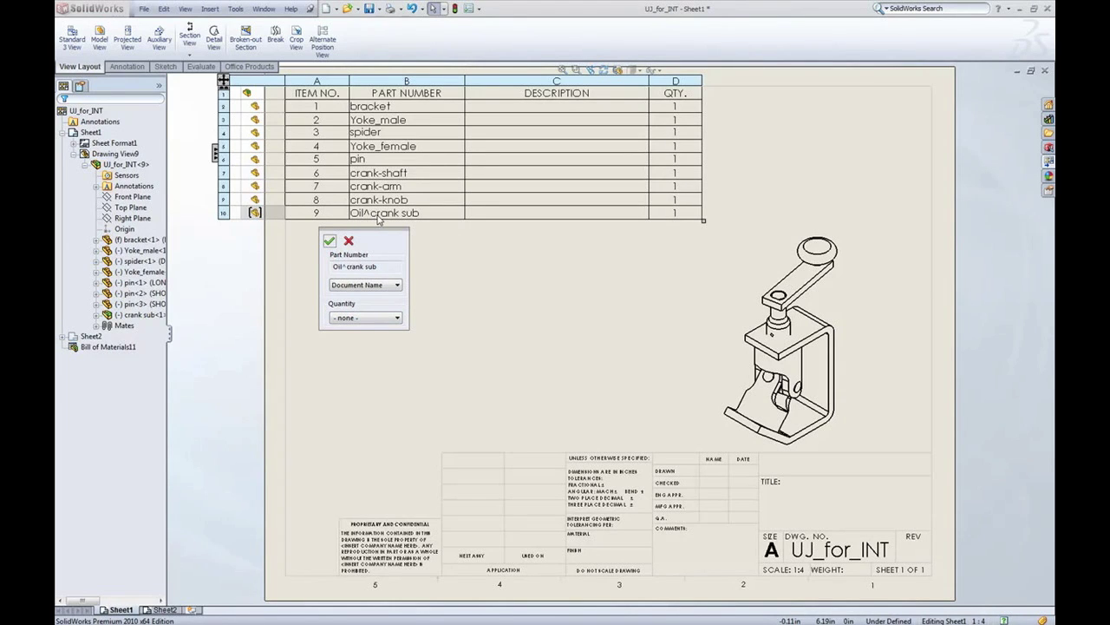
{"action": "left_click", "coordinate": [398, 318]}
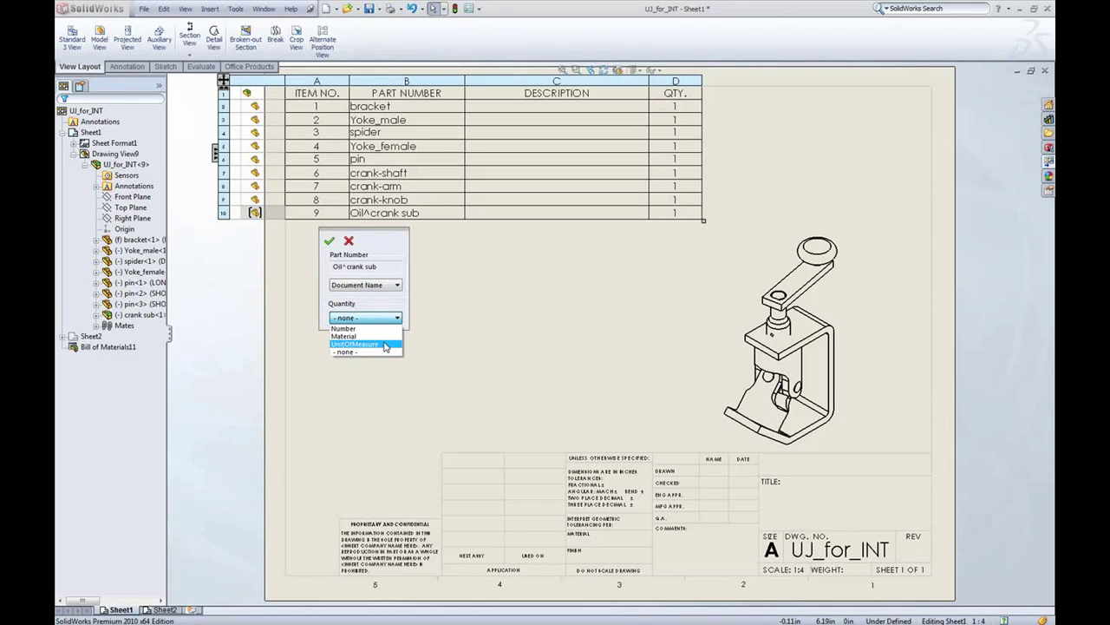
{"action": "left_click", "coordinate": [384, 344]}
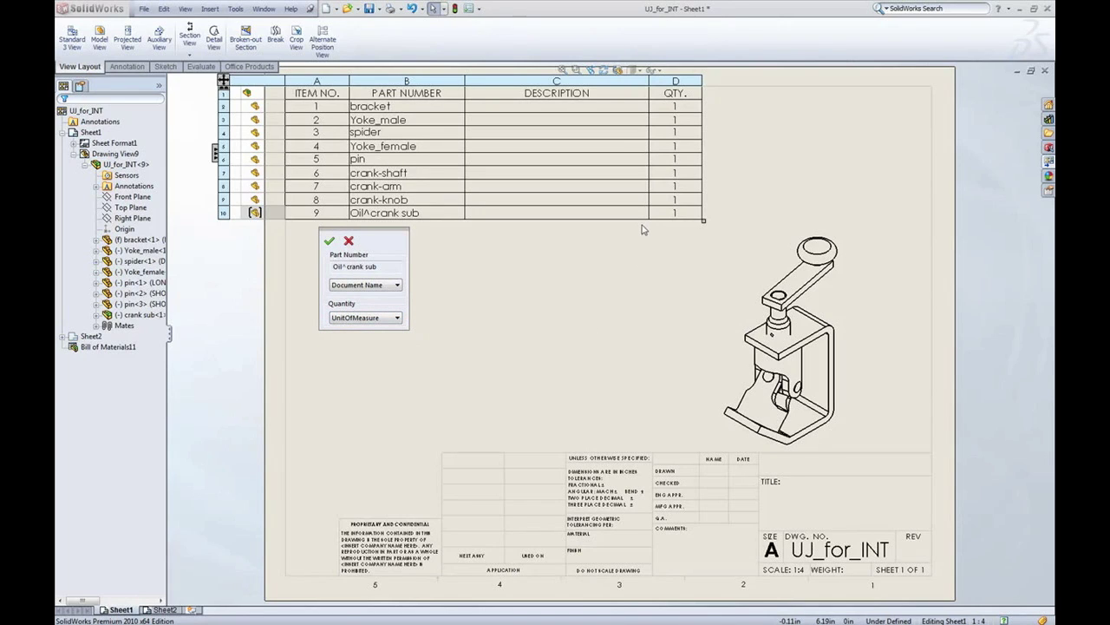
{"action": "left_click", "coordinate": [330, 241]}
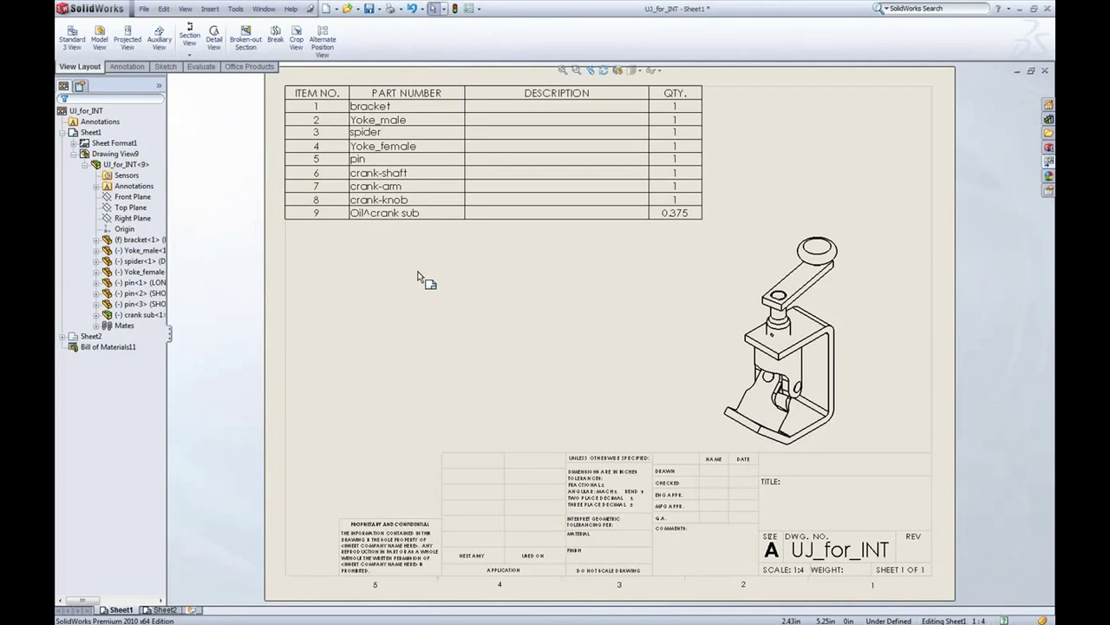
{"action": "mouse_move", "coordinate": [310, 191]}
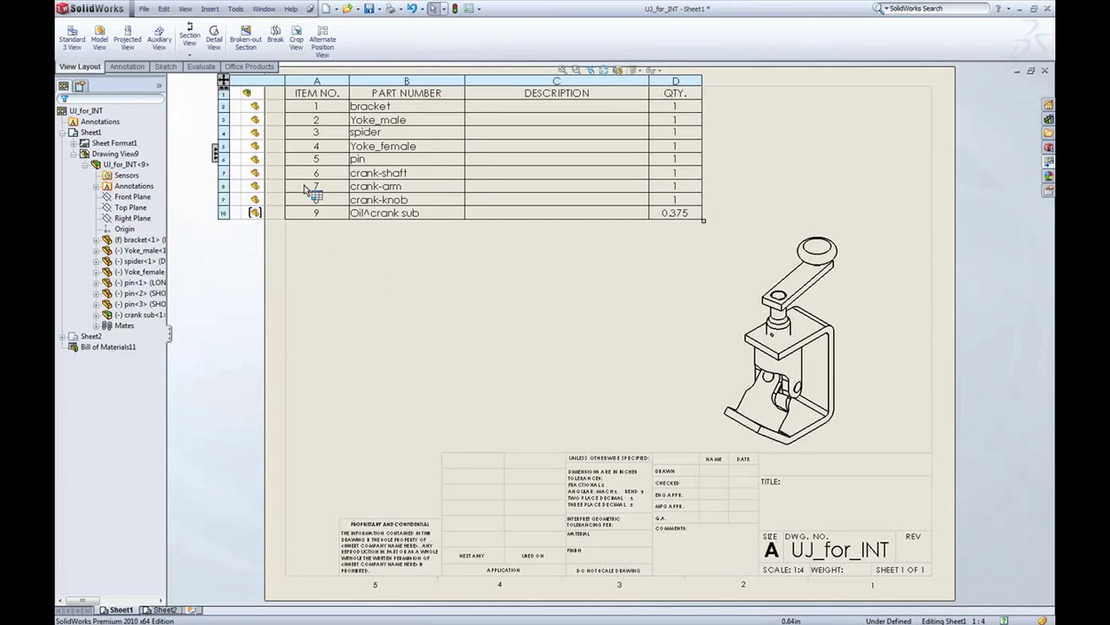
{"action": "left_click", "coordinate": [218, 159]}
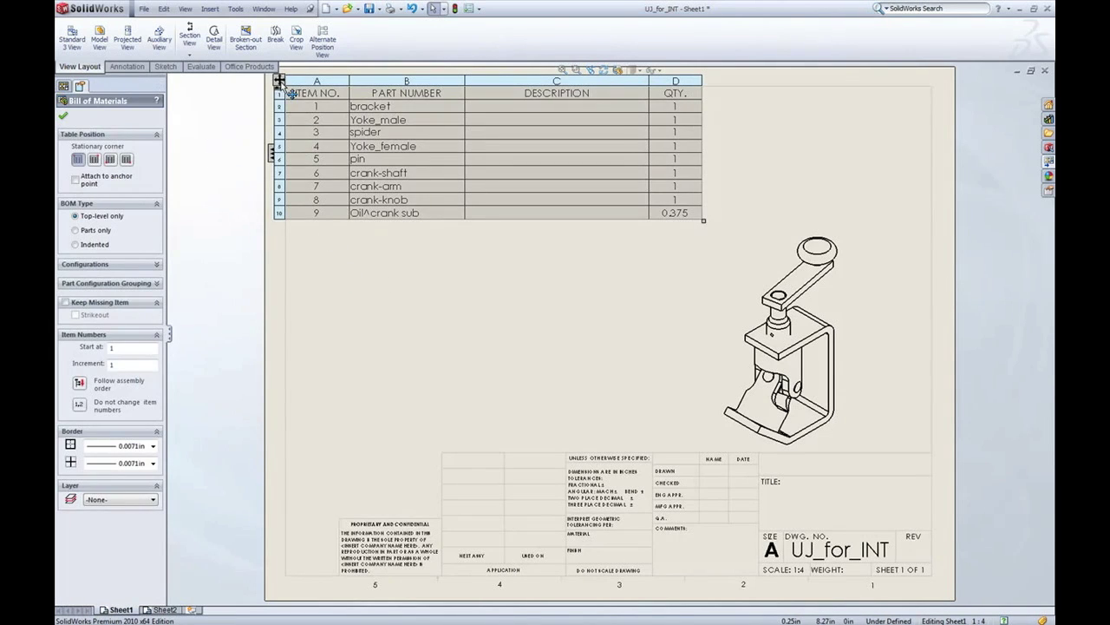
{"action": "left_click_drag", "start_coordinate": [279, 80], "coordinate": [167, 612]}
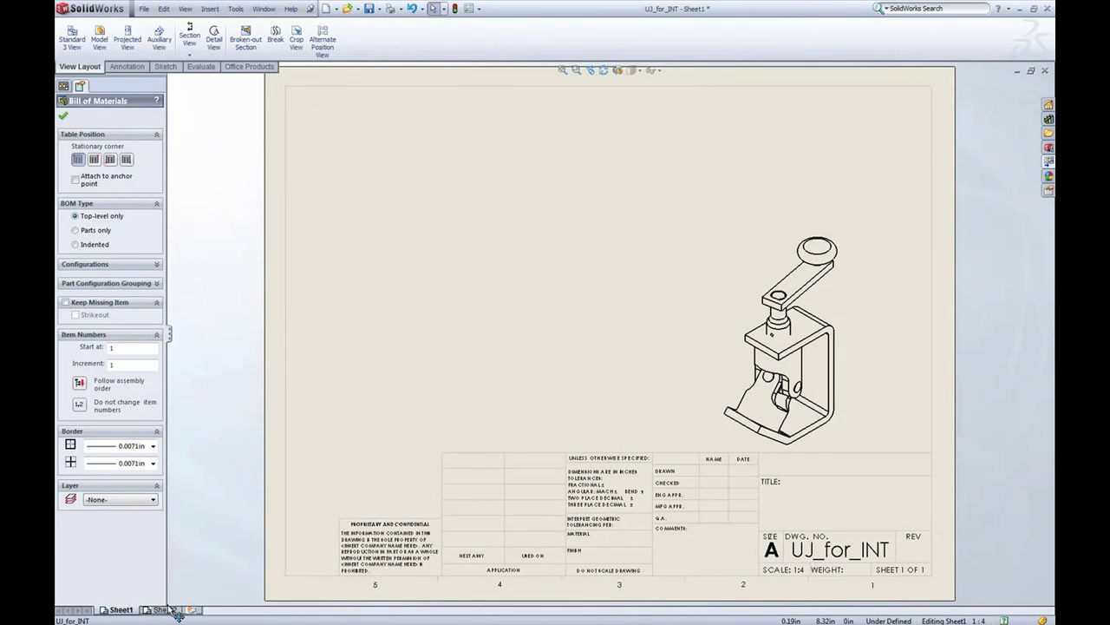
{"action": "left_click", "coordinate": [163, 611]}
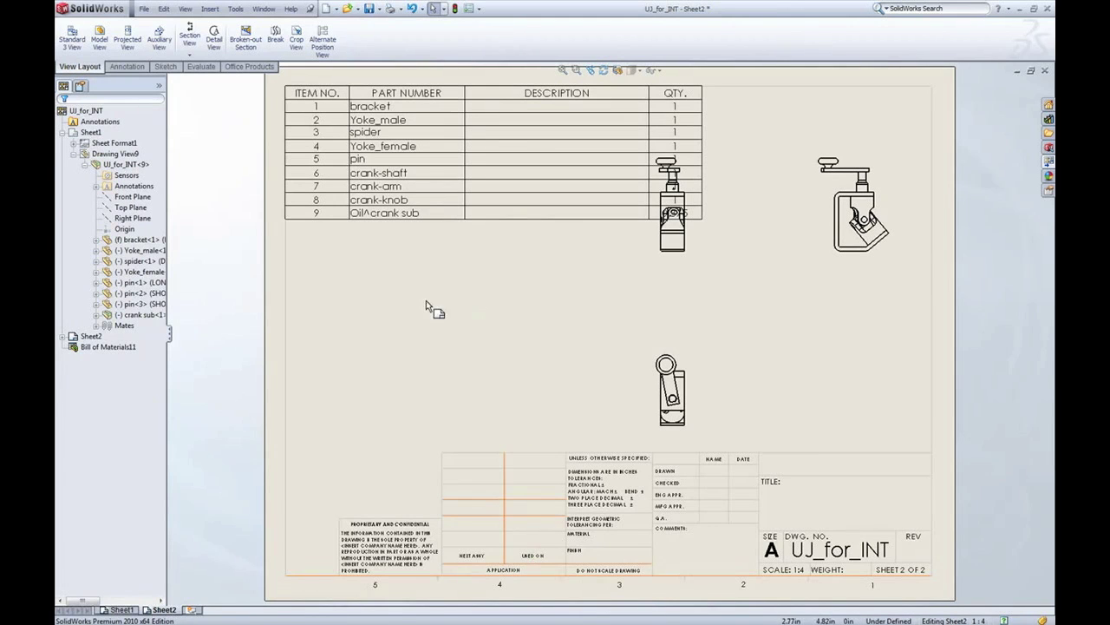
{"action": "left_click", "coordinate": [343, 153]}
{"action": "left_click_drag", "start_coordinate": [279, 81], "coordinate": [90, 132]}
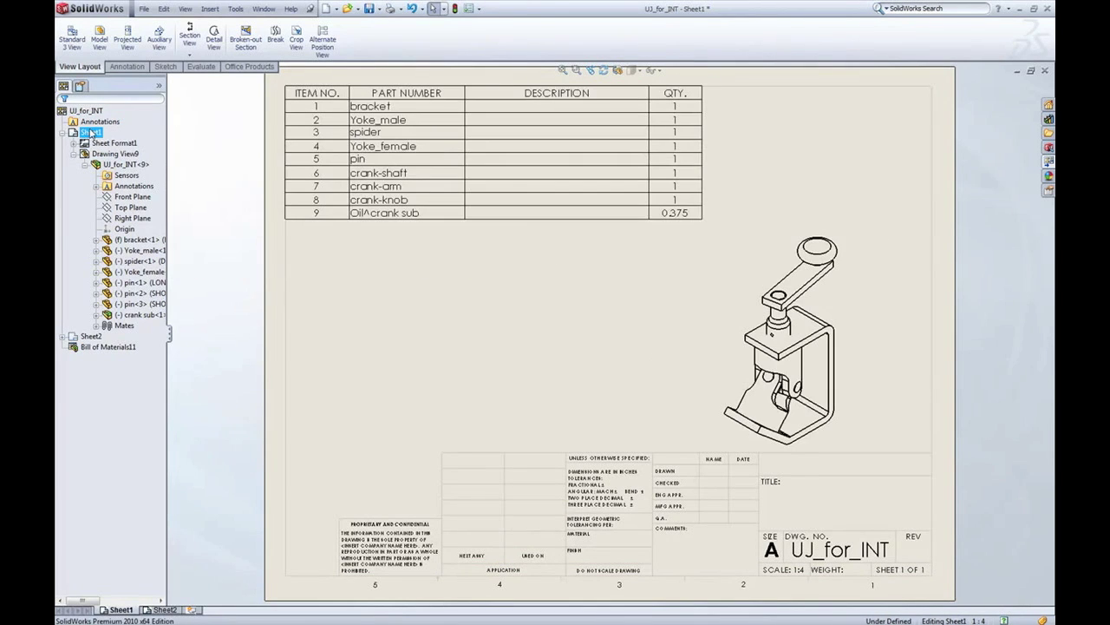
{"action": "left_click", "coordinate": [520, 263]}
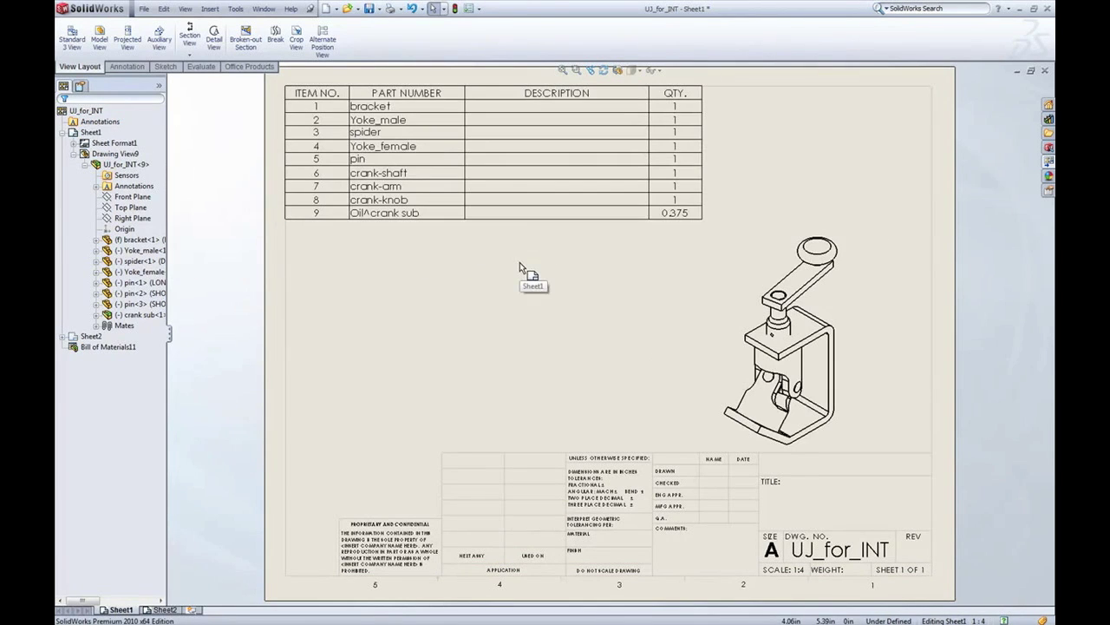